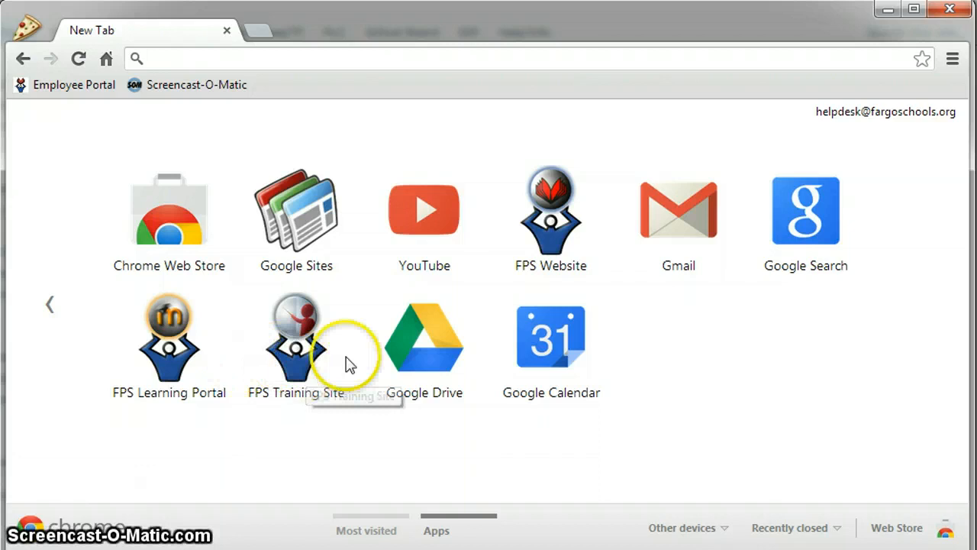
# From Google Drive, create a new blank spreadsheet, which opens as Untitled spreadsheet
pyautogui.click(395, 362)
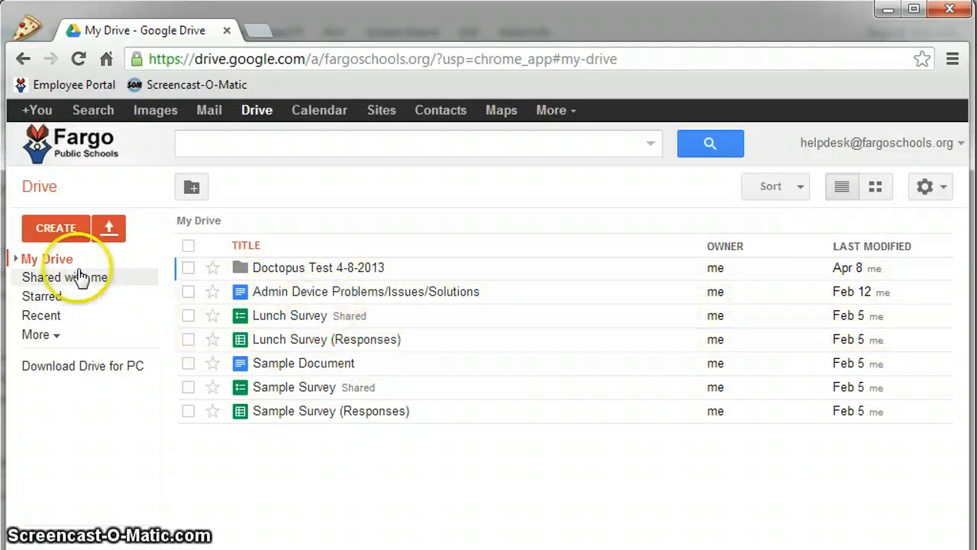
pyautogui.click(61, 238)
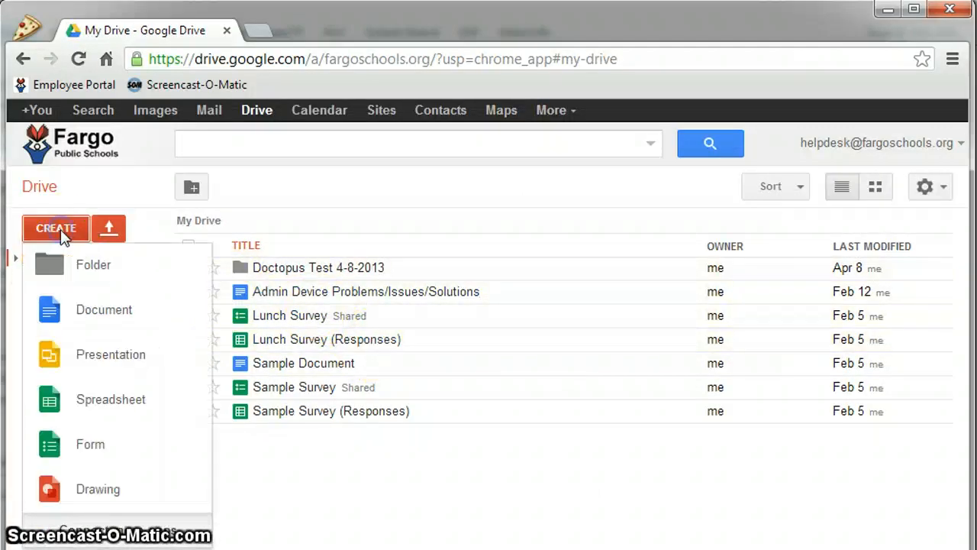
pyautogui.click(101, 412)
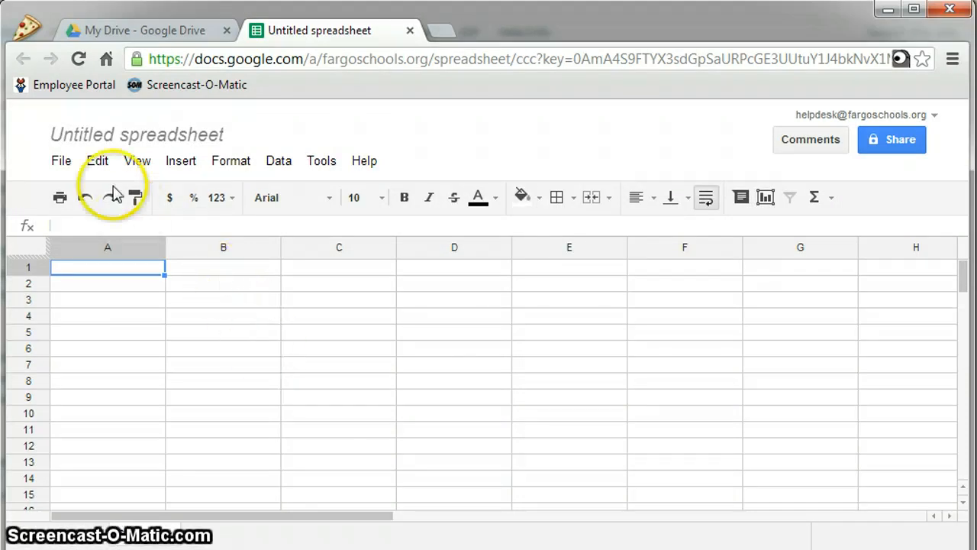
# Search the public spreadsheet templates for 'gclassfolders' to find the EdListen.com template
pyautogui.click(63, 163)
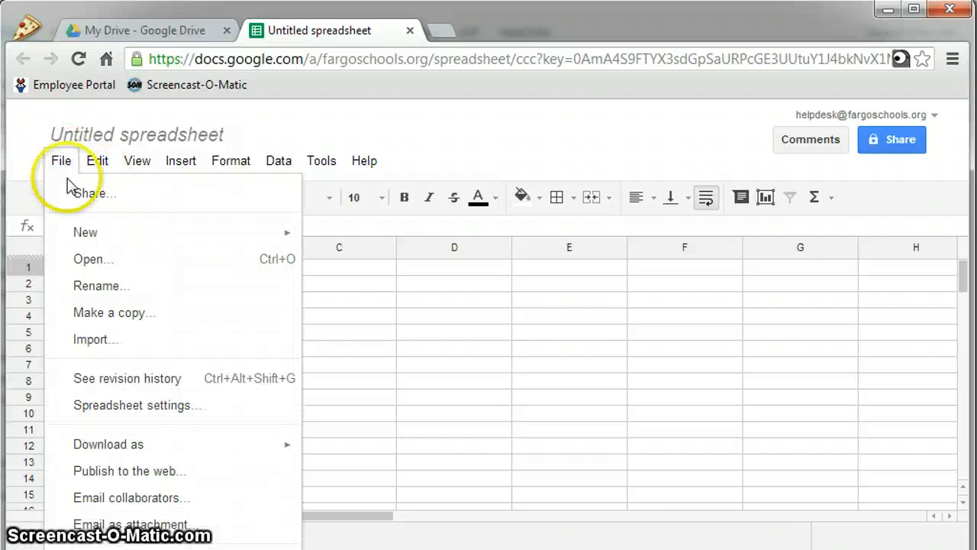
pyautogui.moveTo(97, 238)
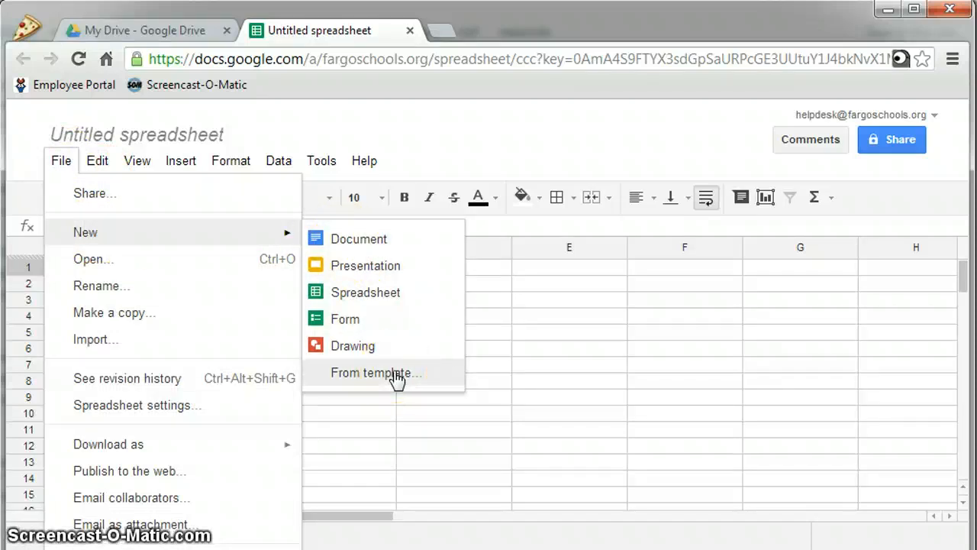
pyautogui.click(397, 374)
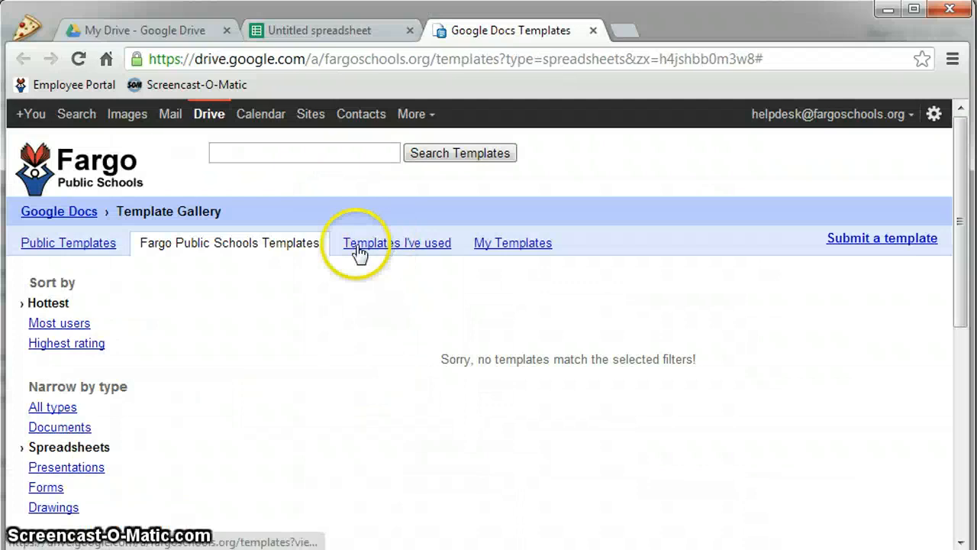
pyautogui.click(70, 244)
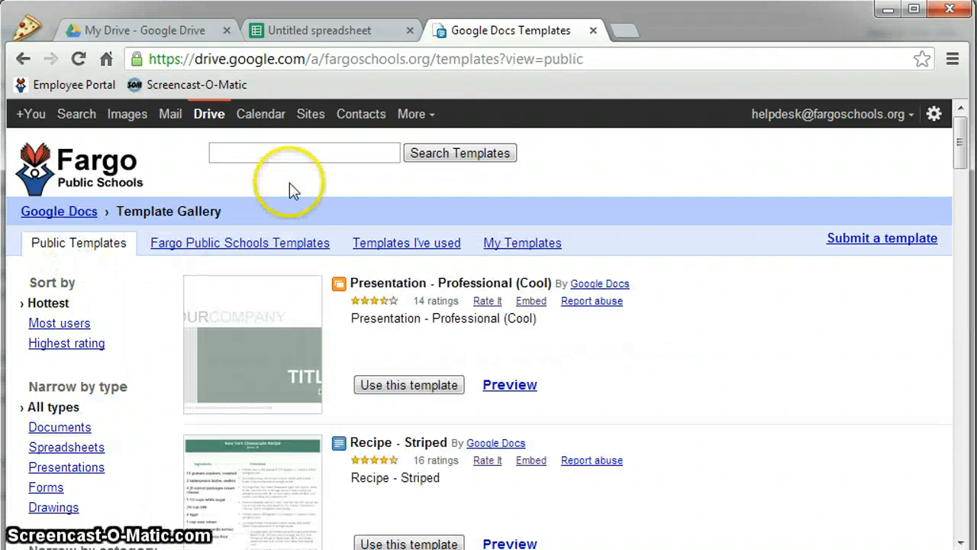
pyautogui.click(302, 152)
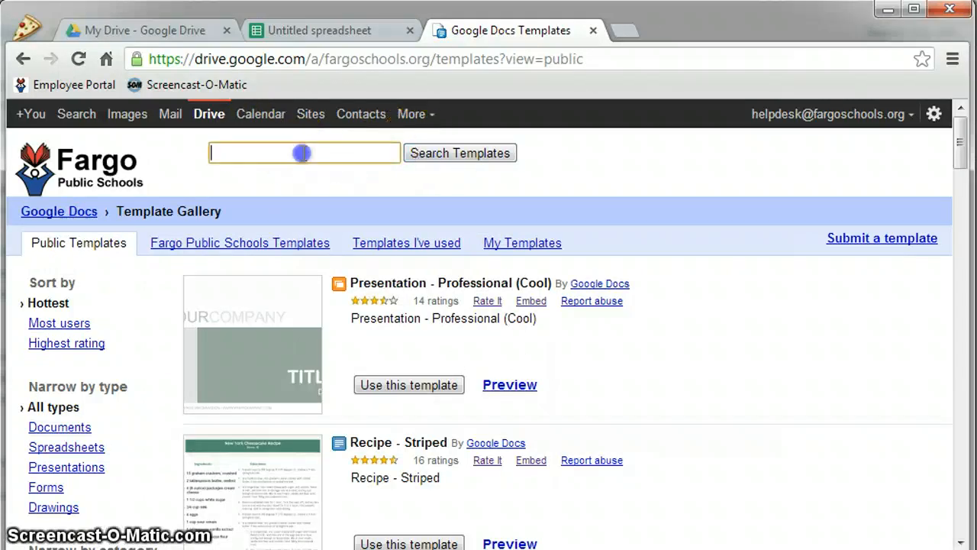
pyautogui.write('g')
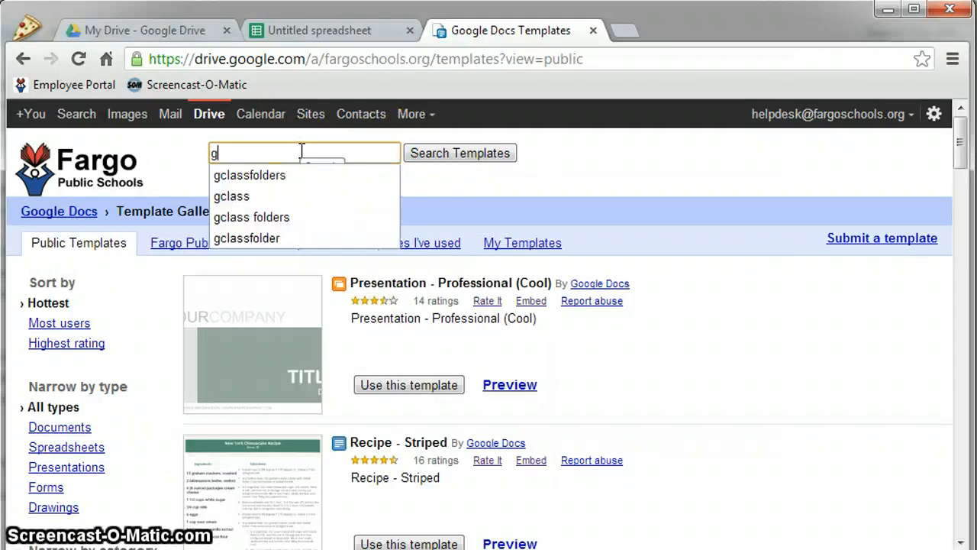
pyautogui.write('classfolders')
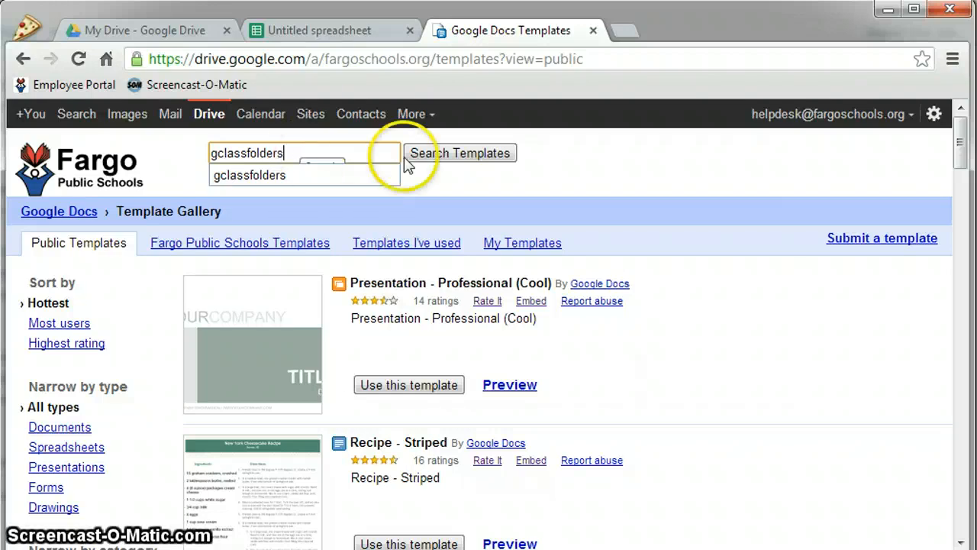
pyautogui.click(466, 155)
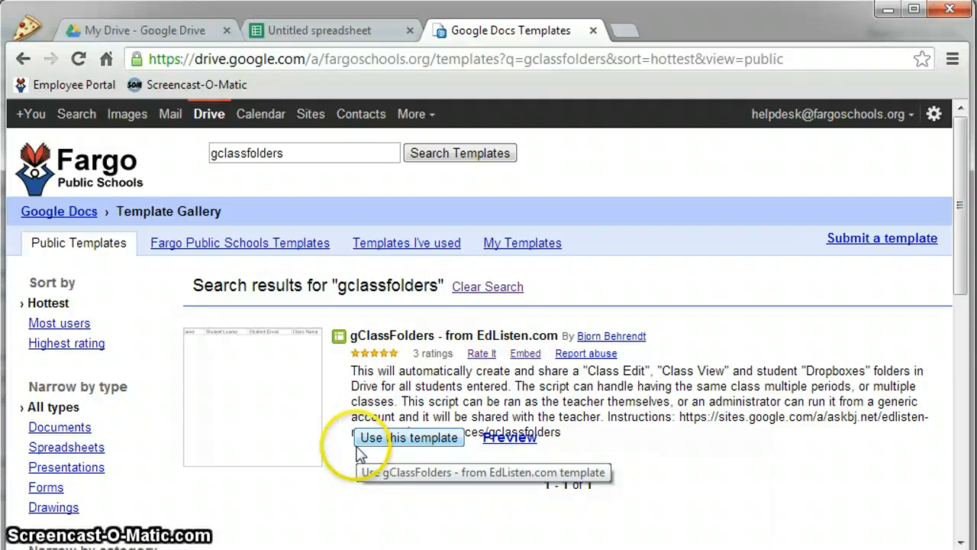
# Open a copy of the gClassFolders - from EdListen.com template in Google Sheets
pyautogui.click(407, 442)
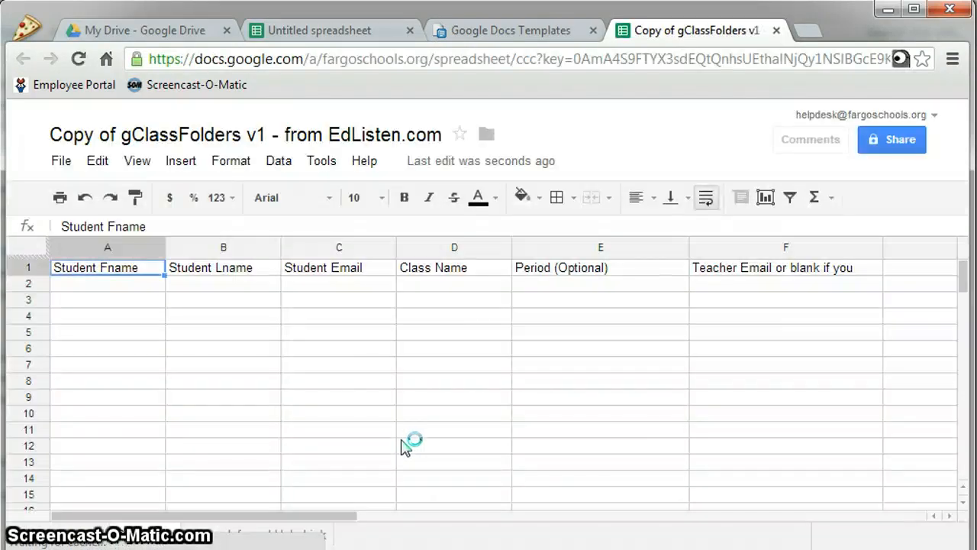
pyautogui.click(454, 395)
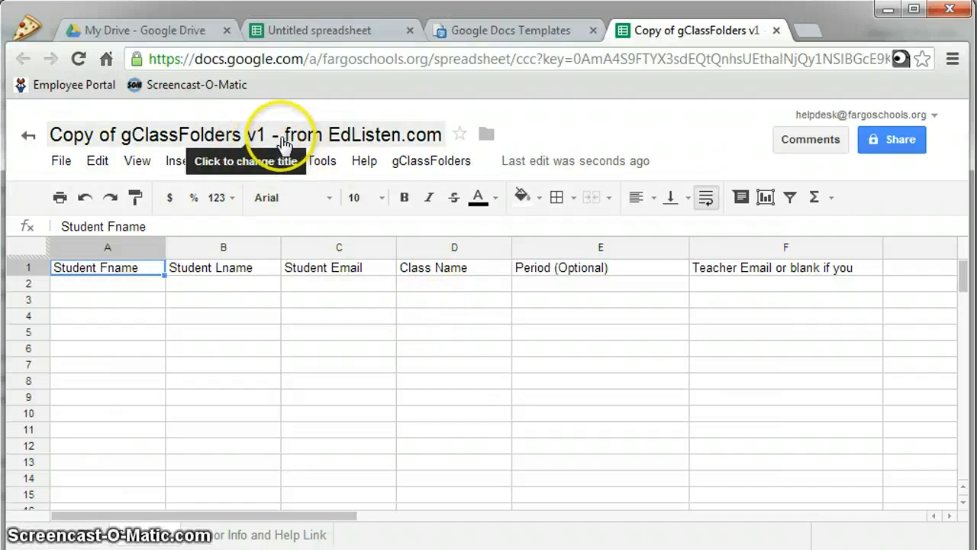
pyautogui.click(280, 141)
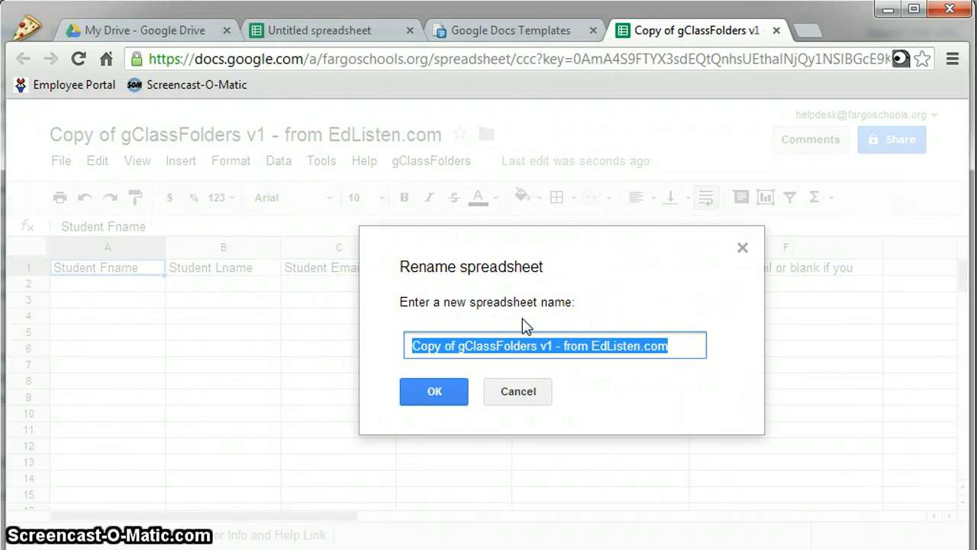
# Name the copied spreadsheet 'gClassFolders Spreadsheet'
pyautogui.write('gCla')
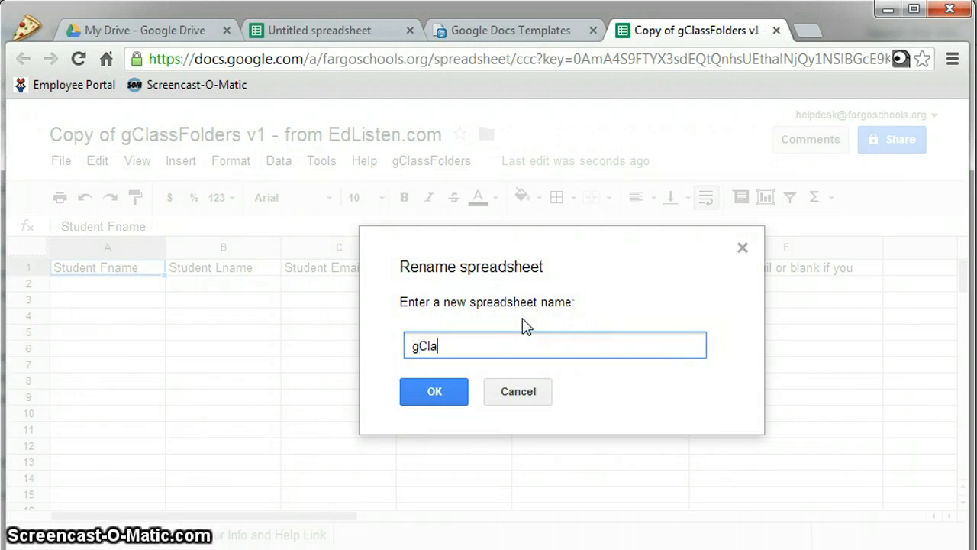
pyautogui.write('ssFol')
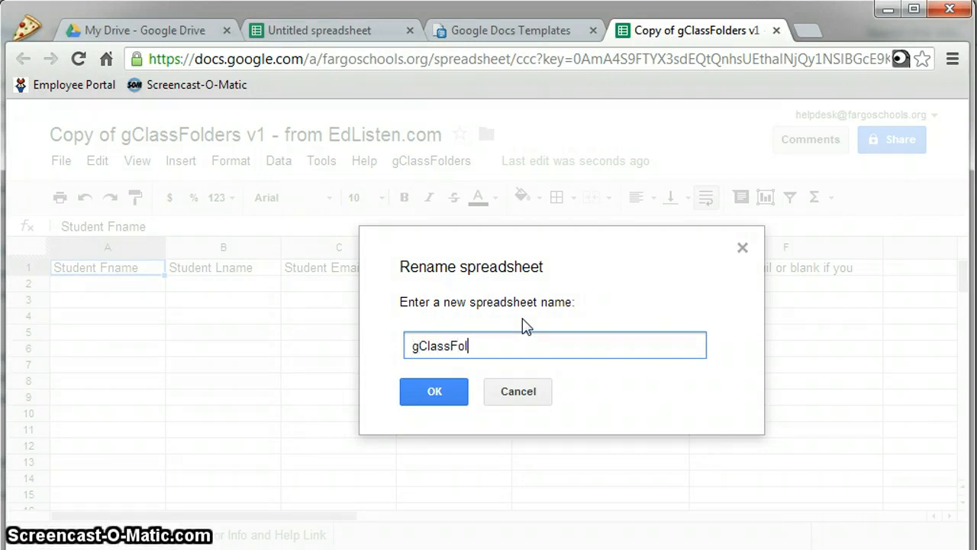
pyautogui.write('ders Spreadsheet')
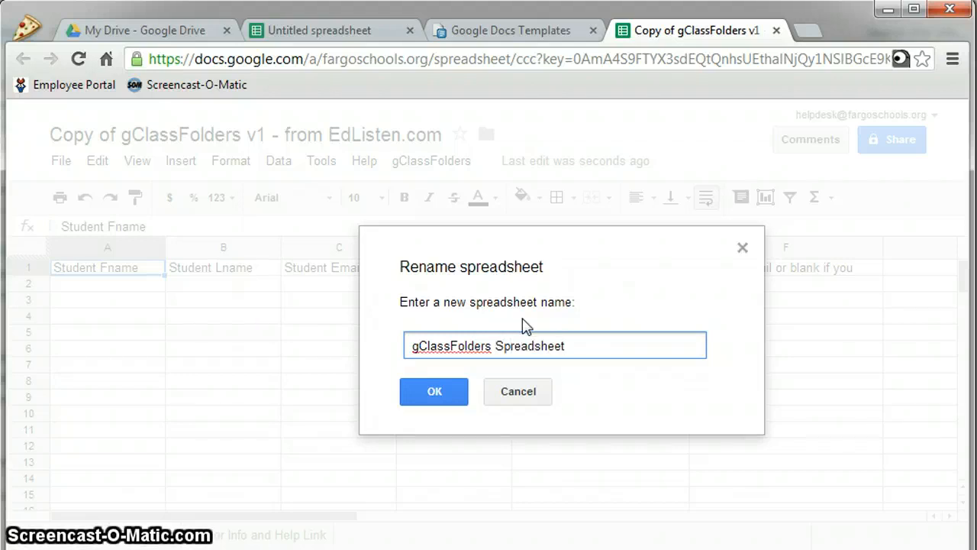
pyautogui.click(435, 392)
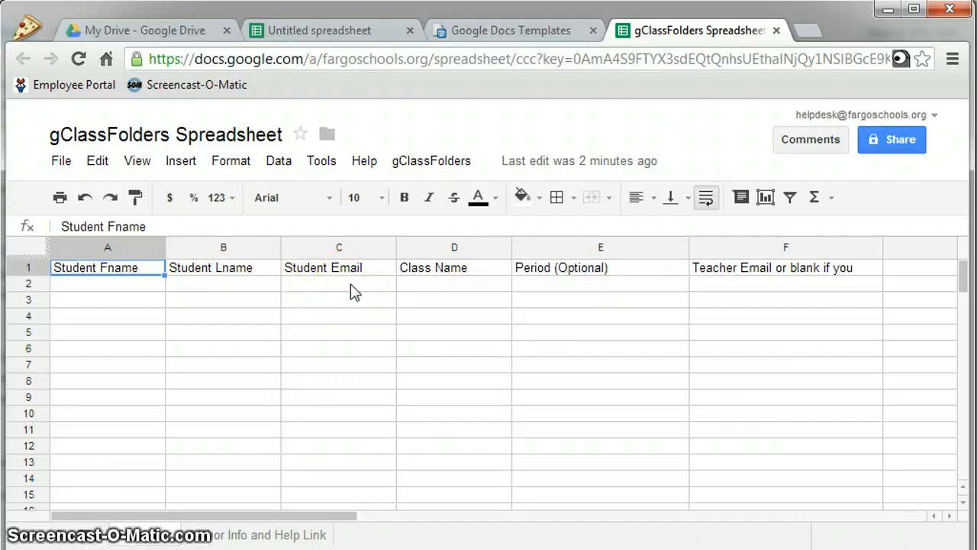
# Enter the student's first name, last name and school e-mail in row 2, widening column C
pyautogui.click(105, 284)
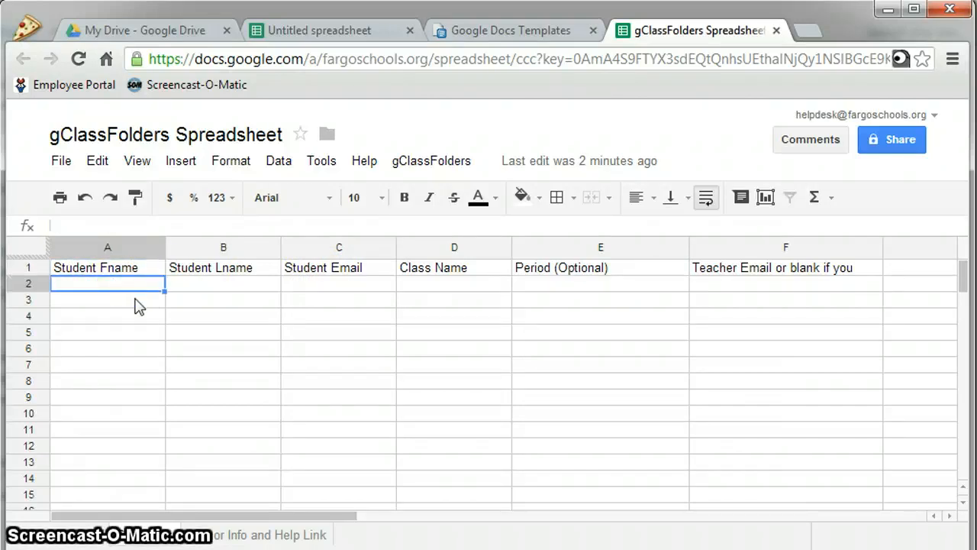
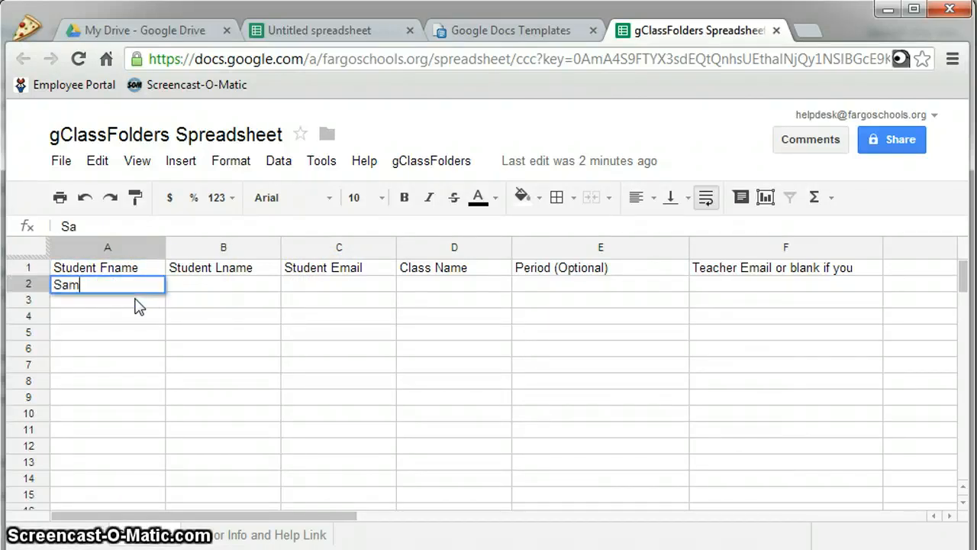
pyautogui.press('Tab')
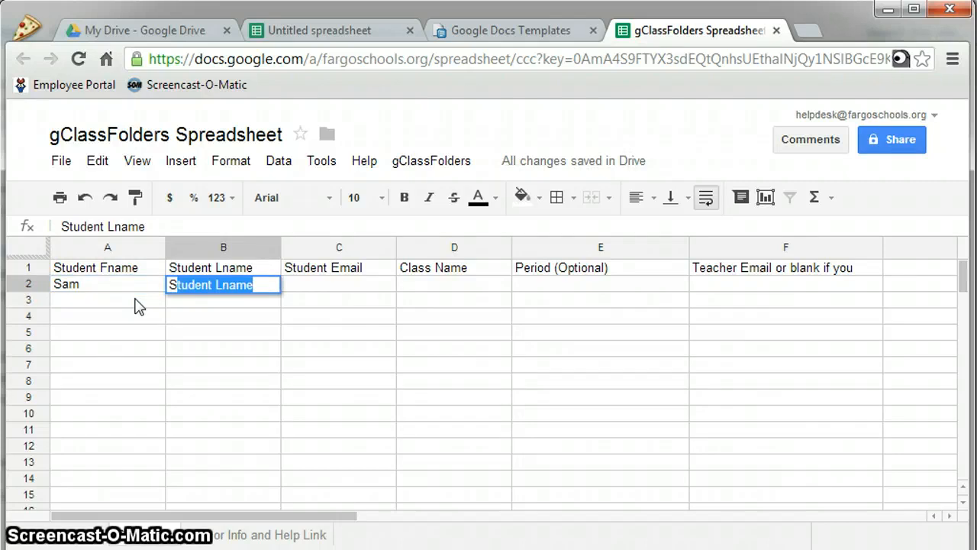
pyautogui.press('Tab')
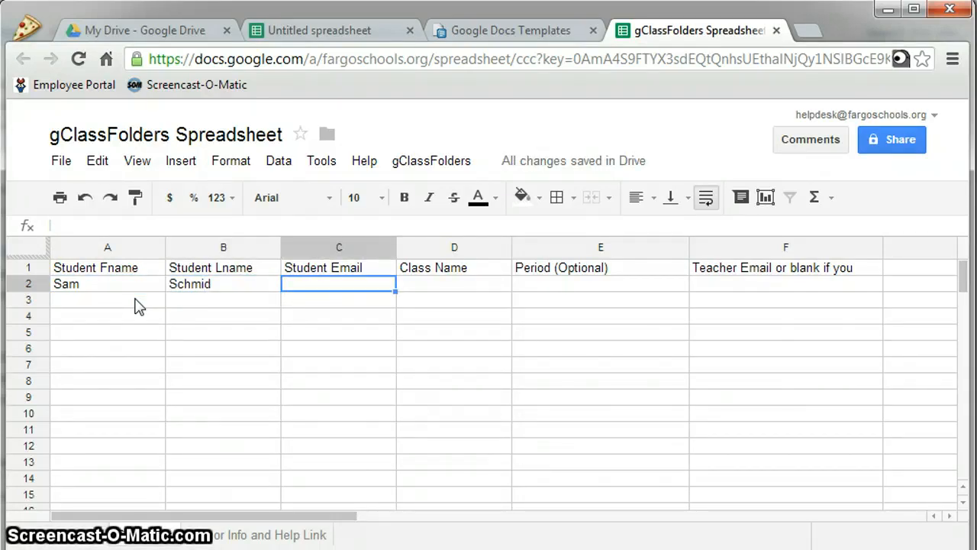
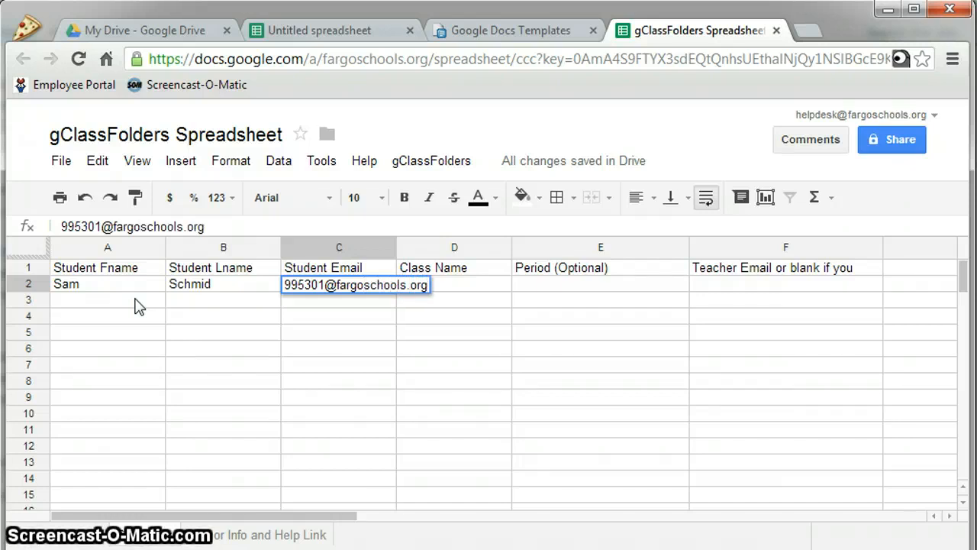
pyautogui.click(135, 305)
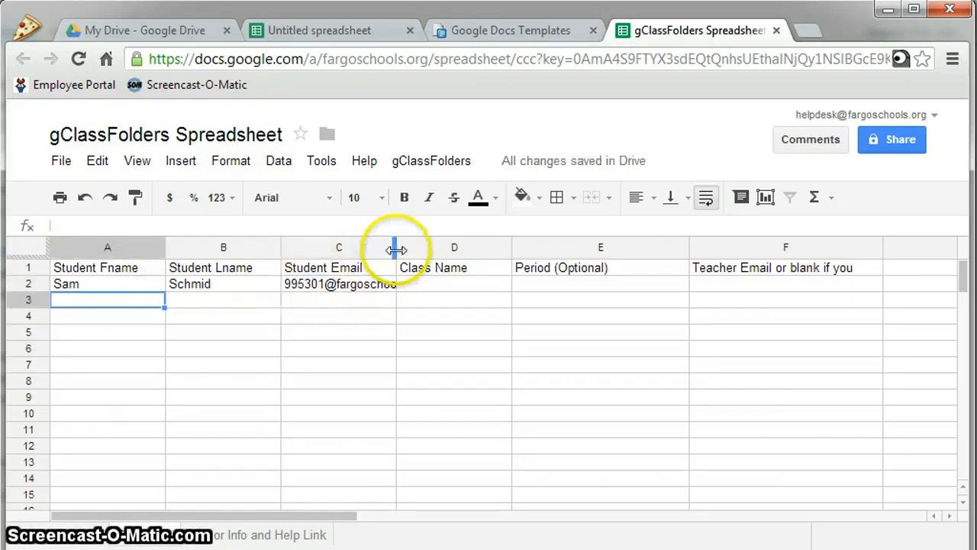
pyautogui.moveTo(396, 250); pyautogui.dragTo(444, 249)
# Fill in class Science and period P1 for the student in row 2
pyautogui.click(473, 287)
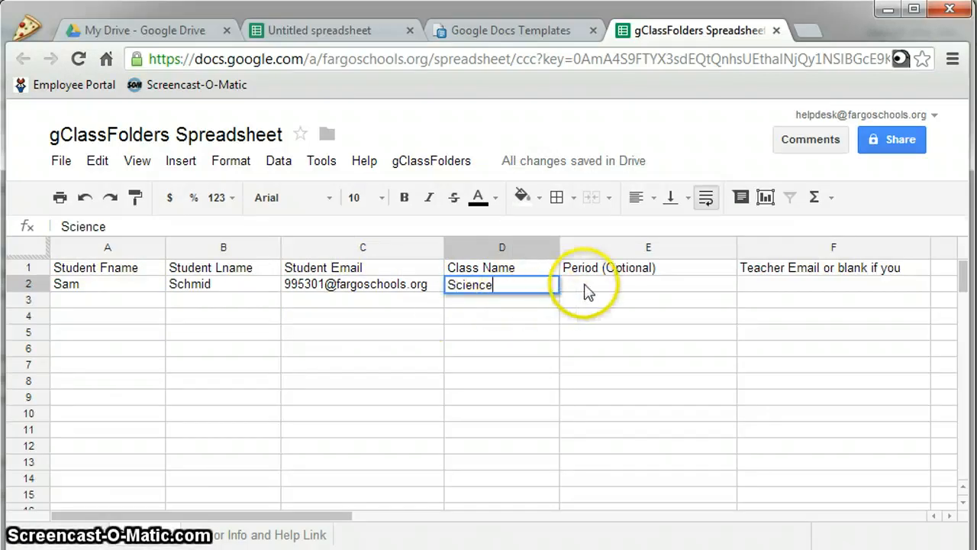
pyautogui.click(611, 293)
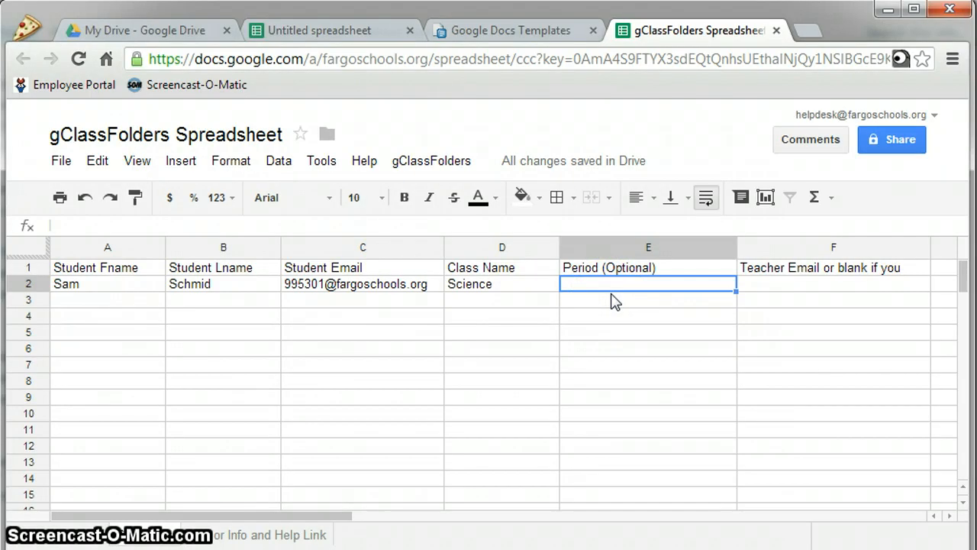
pyautogui.write('P')
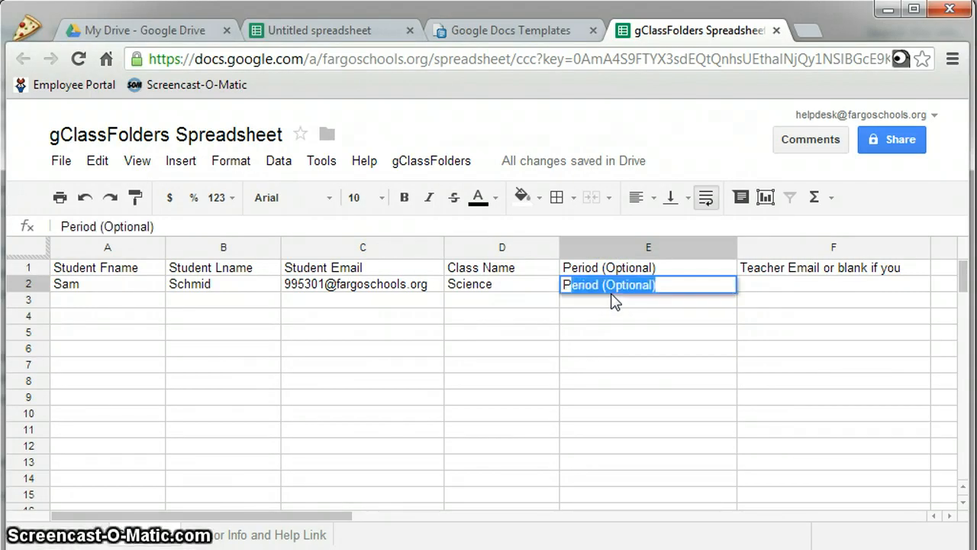
pyautogui.write('1')
pyautogui.press('Return')
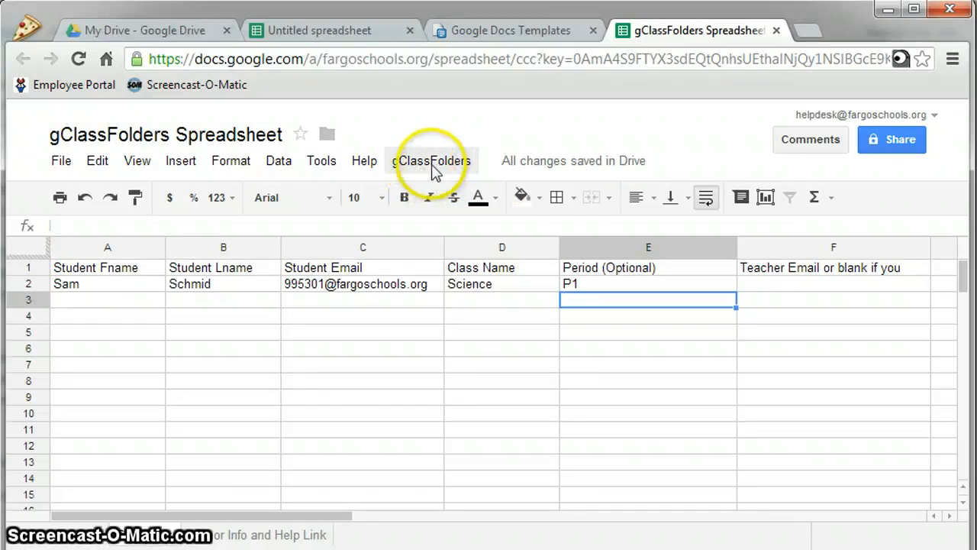
# Run gClassFolders Create Headings and authorize the script, returning to the spreadsheet
pyautogui.click(432, 162)
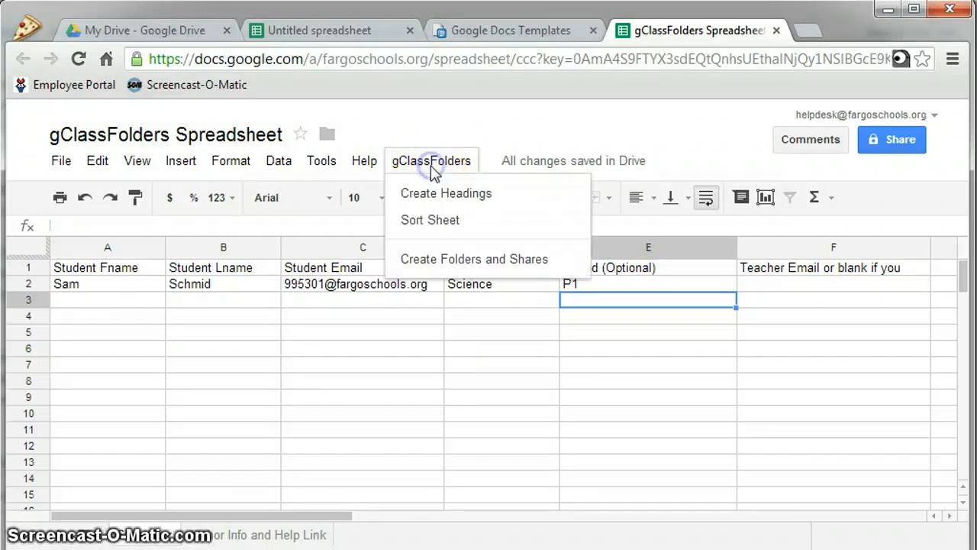
pyautogui.click(469, 196)
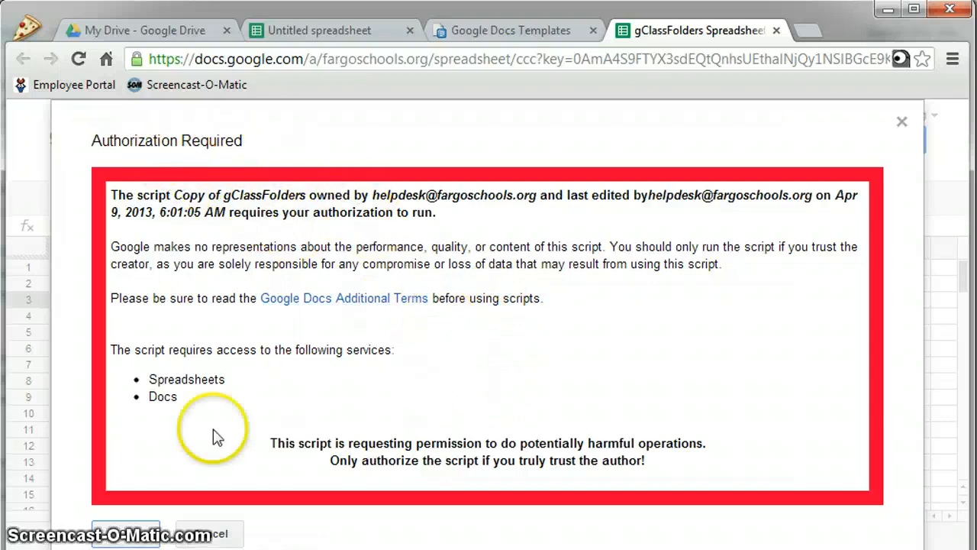
pyautogui.click(142, 537)
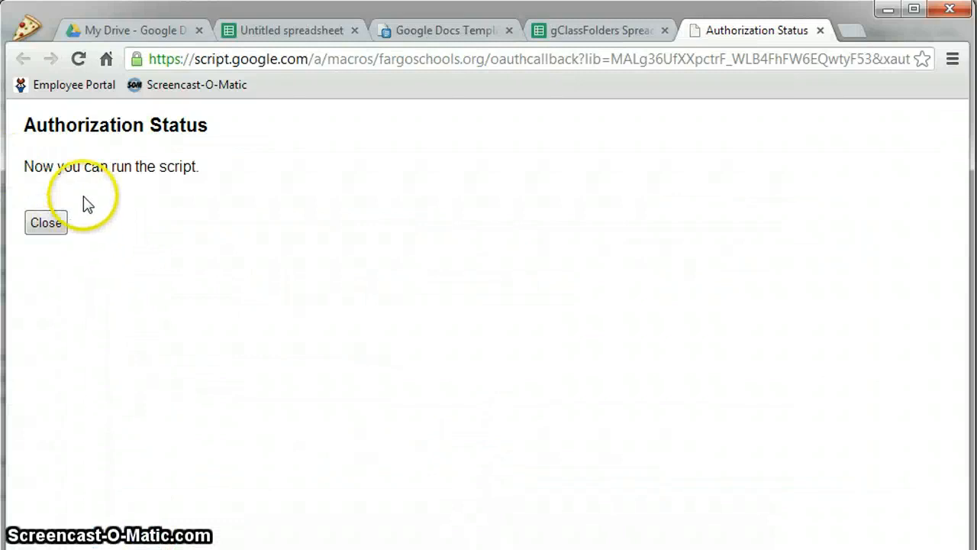
pyautogui.click(47, 223)
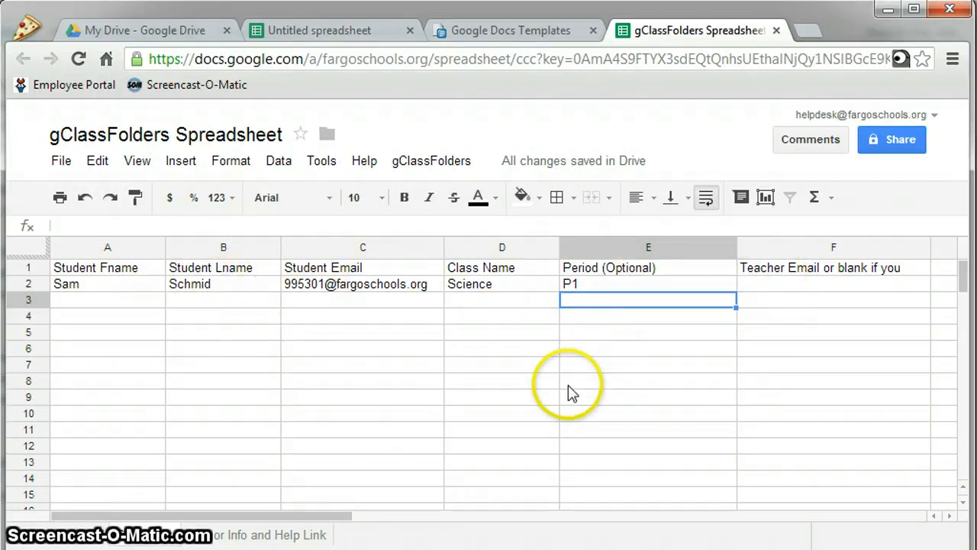
# Run the gClassFolders Sort Sheet command, then bring the gClassFolders menu back up
pyautogui.click(454, 163)
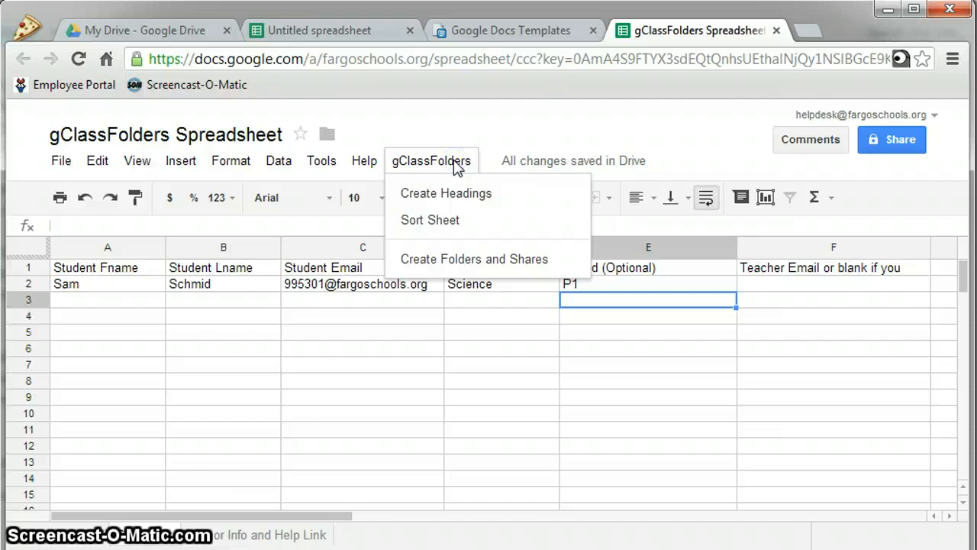
pyautogui.click(455, 220)
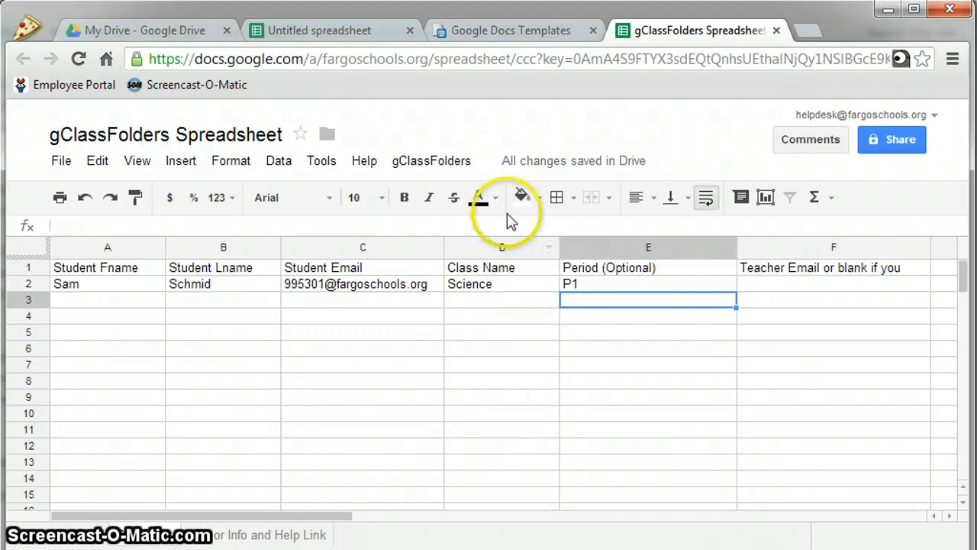
pyautogui.click(432, 162)
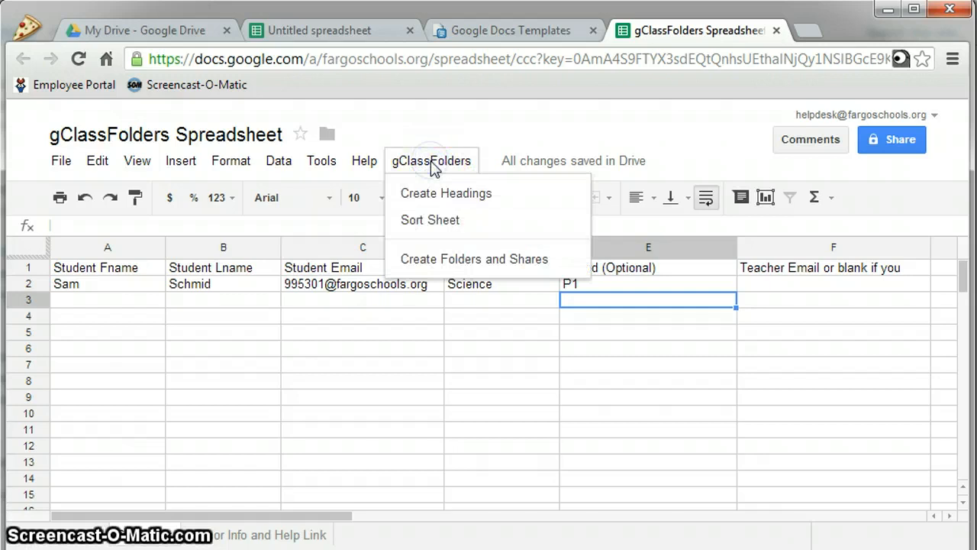
pyautogui.click(467, 269)
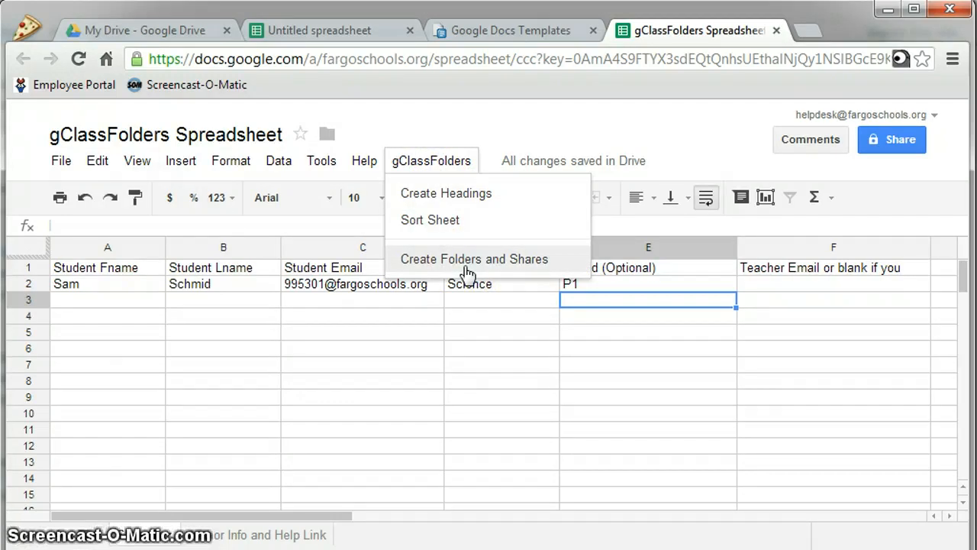
# Run gClassFolders Create Folders and Shares and dismiss the completion message
pyautogui.click(466, 268)
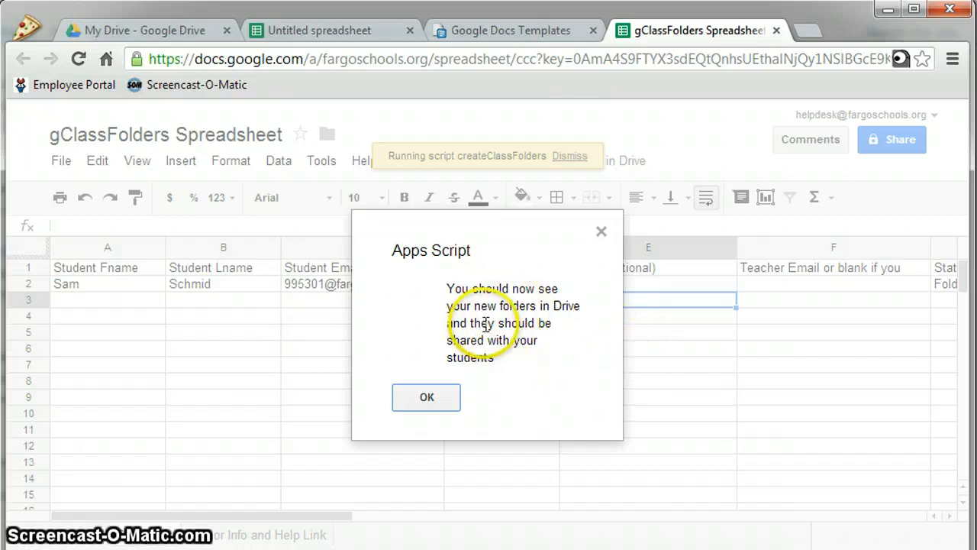
pyautogui.click(426, 398)
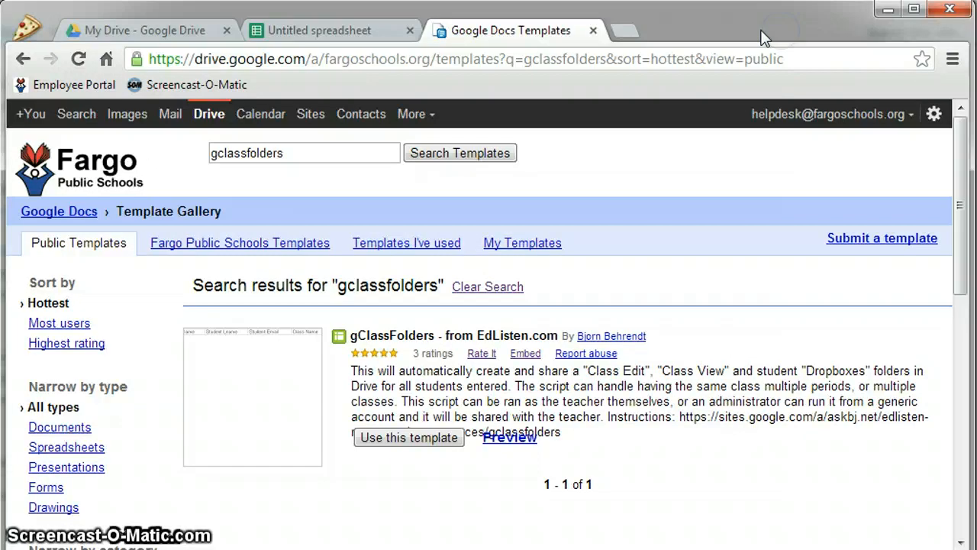
# Close the gClassFolders Spreadsheet, templates and Untitled spreadsheet tabs, leaving My Drive
pyautogui.click(777, 31)
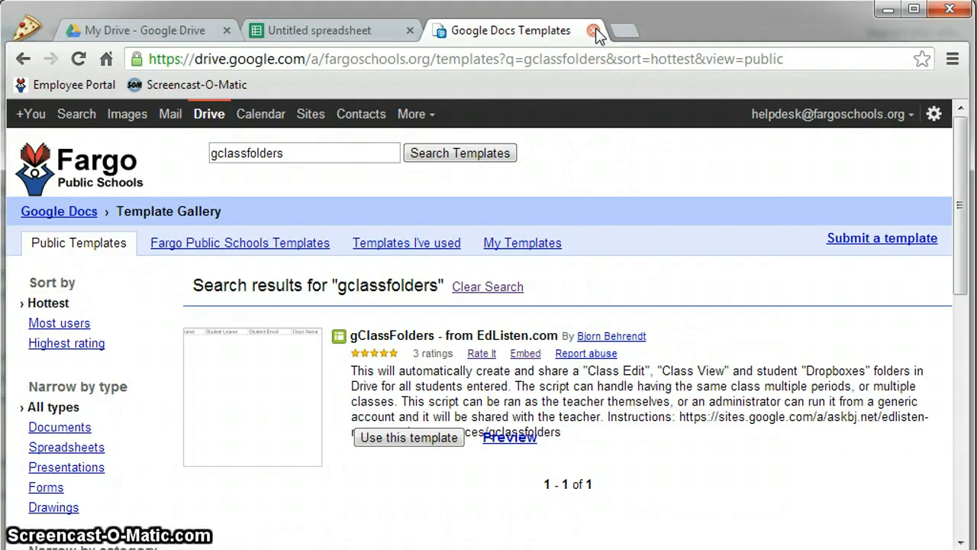
pyautogui.click(593, 31)
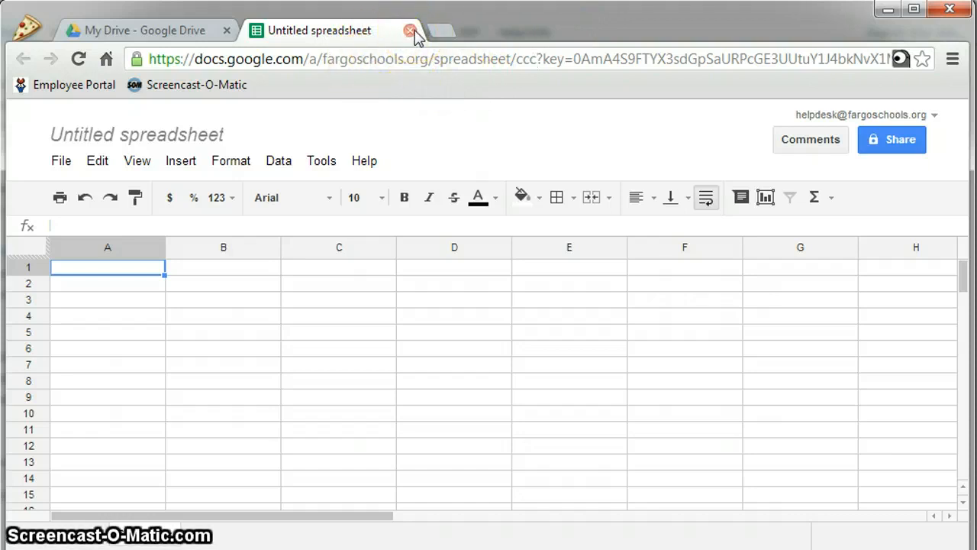
pyautogui.click(411, 31)
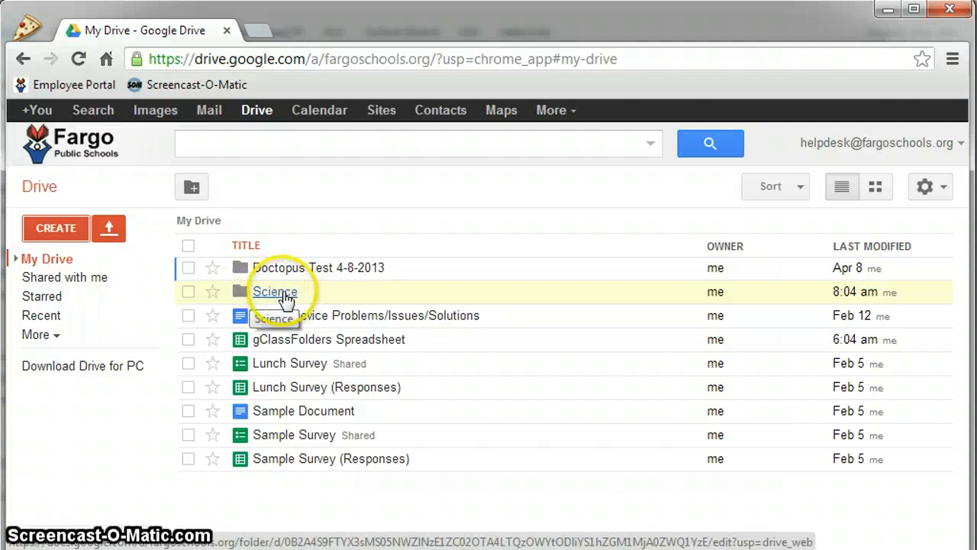
# Open Science > Student Dropboxes in My Drive to see the P1 folder
pyautogui.click(284, 300)
pyautogui.click(472, 449)
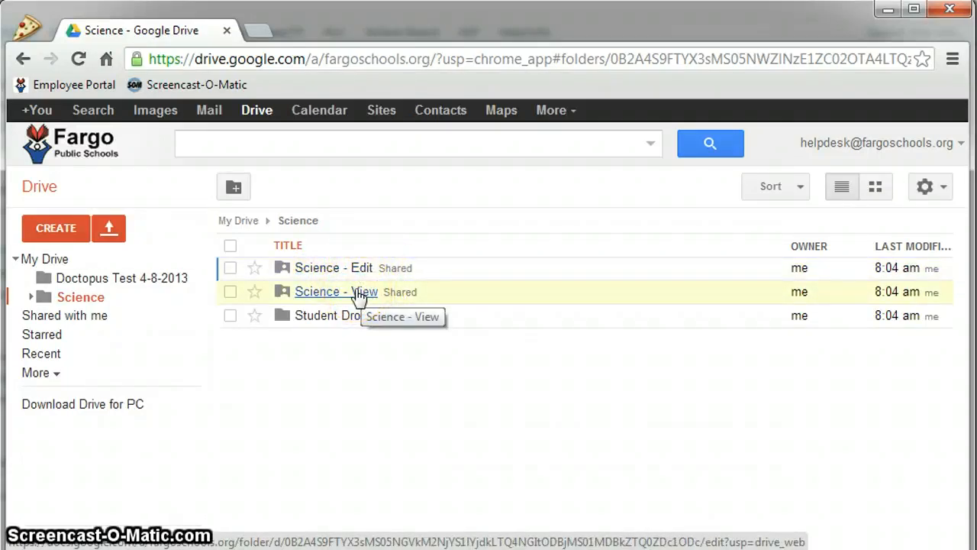
pyautogui.click(373, 295)
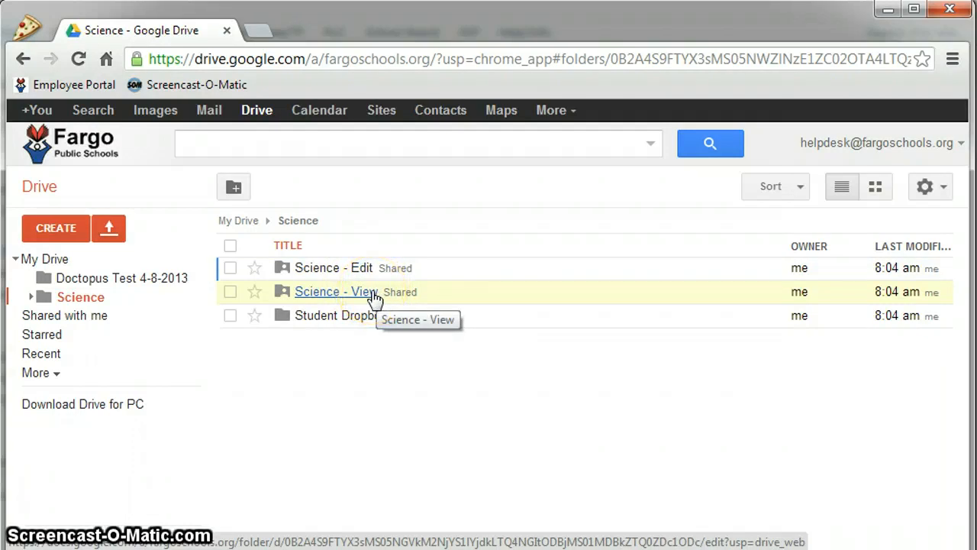
pyautogui.click(390, 321)
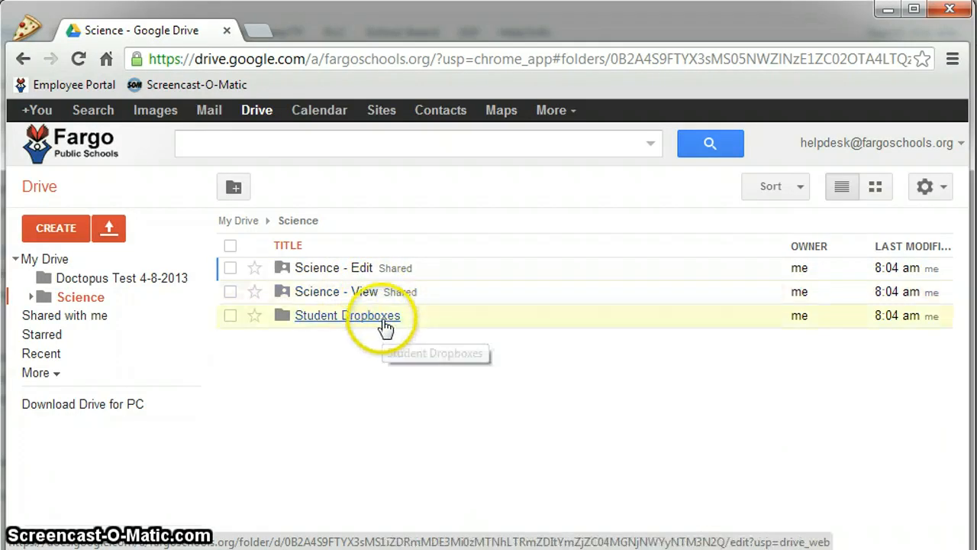
pyautogui.click(382, 324)
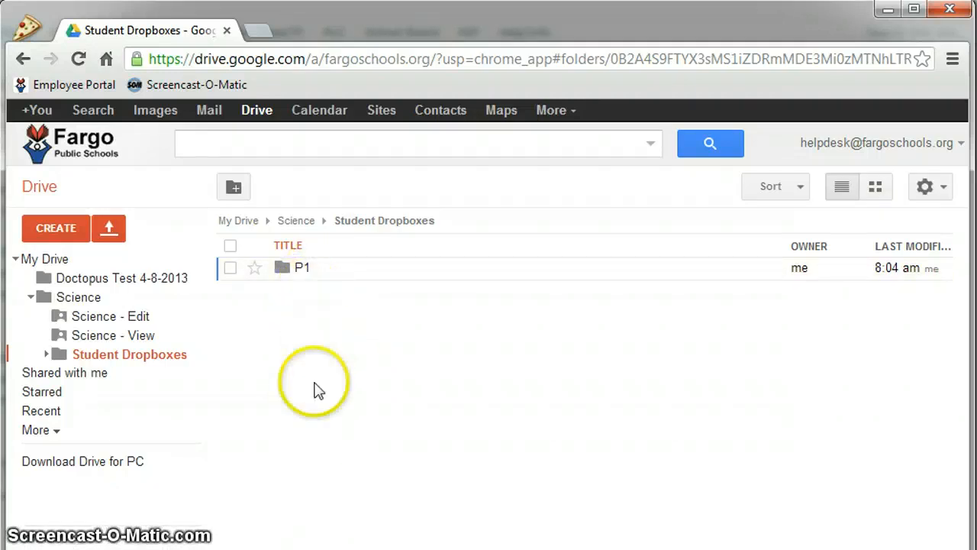
# Open the P1 folder and check the student's Science dropbox folder, which is empty
pyautogui.click(300, 267)
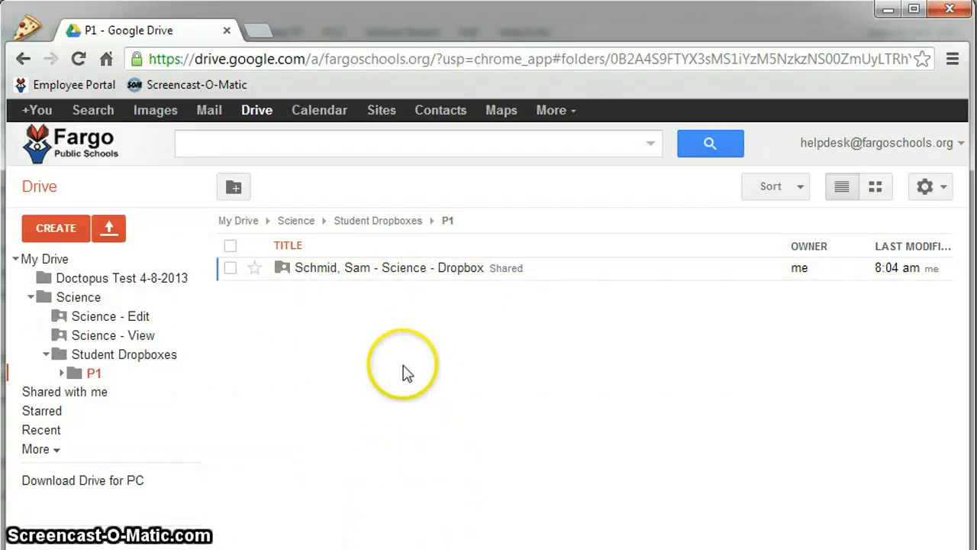
pyautogui.click(406, 269)
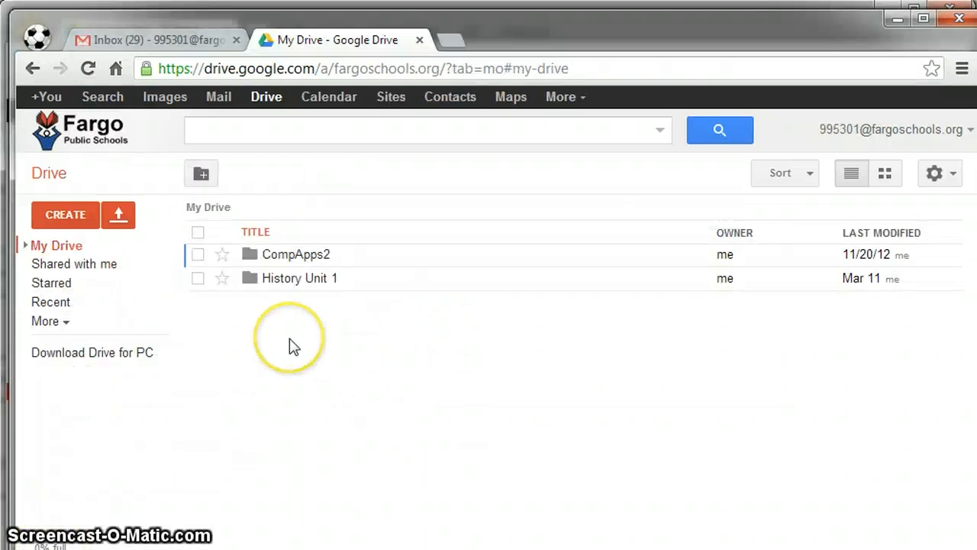
# From Shared with me, select the Science Edit, View and Dropbox folders and bring up Move to
pyautogui.click(104, 269)
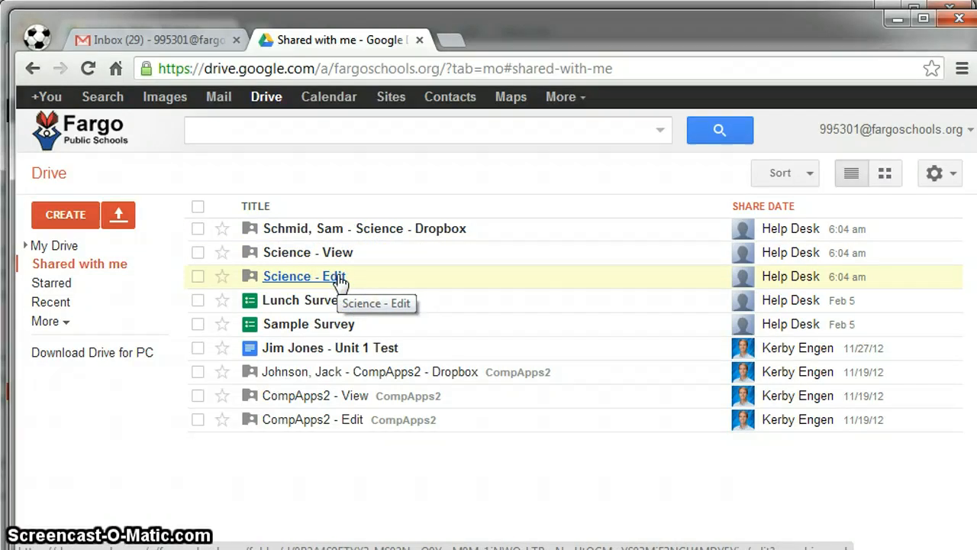
pyautogui.click(198, 276)
pyautogui.click(199, 252)
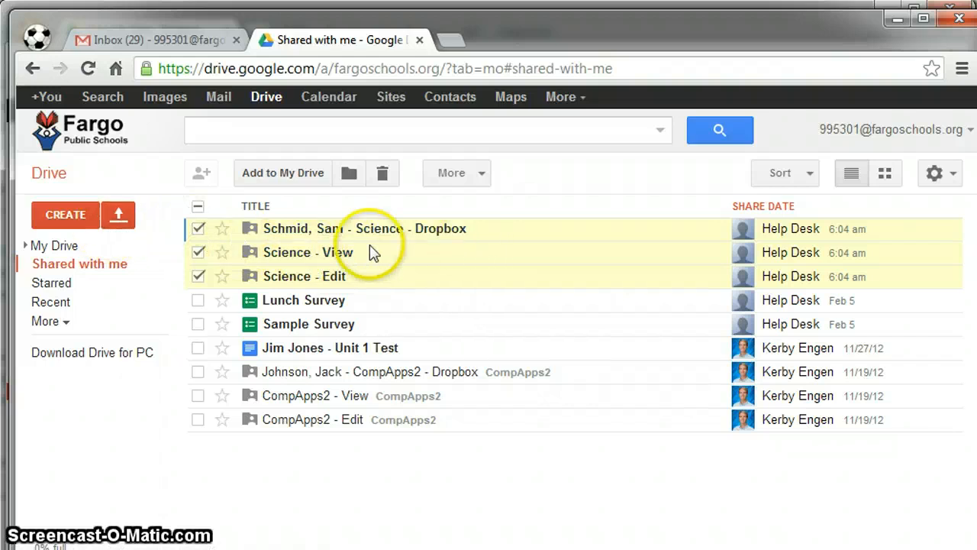
pyautogui.click(351, 176)
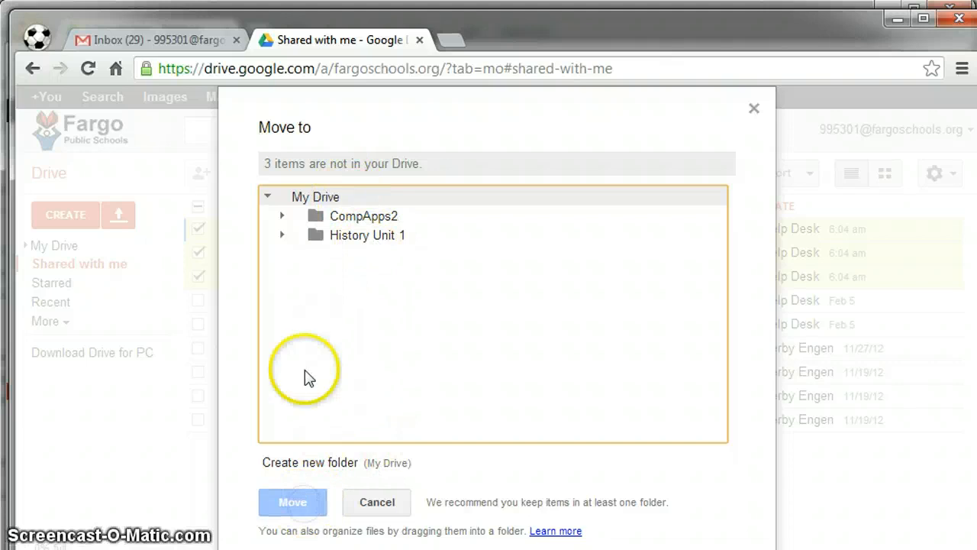
# Move the three Science items into a new 'Science' folder in My Drive and open it
pyautogui.click(318, 463)
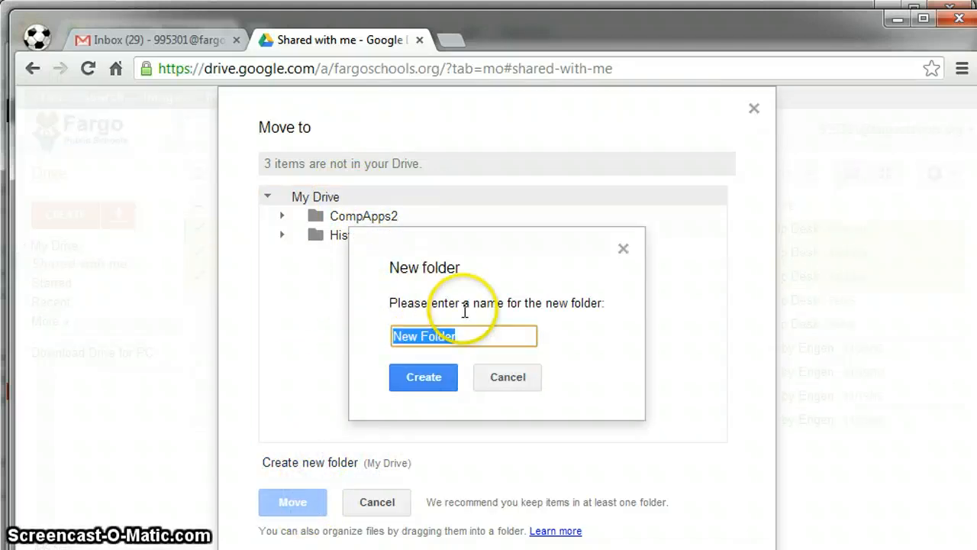
pyautogui.write('Scie')
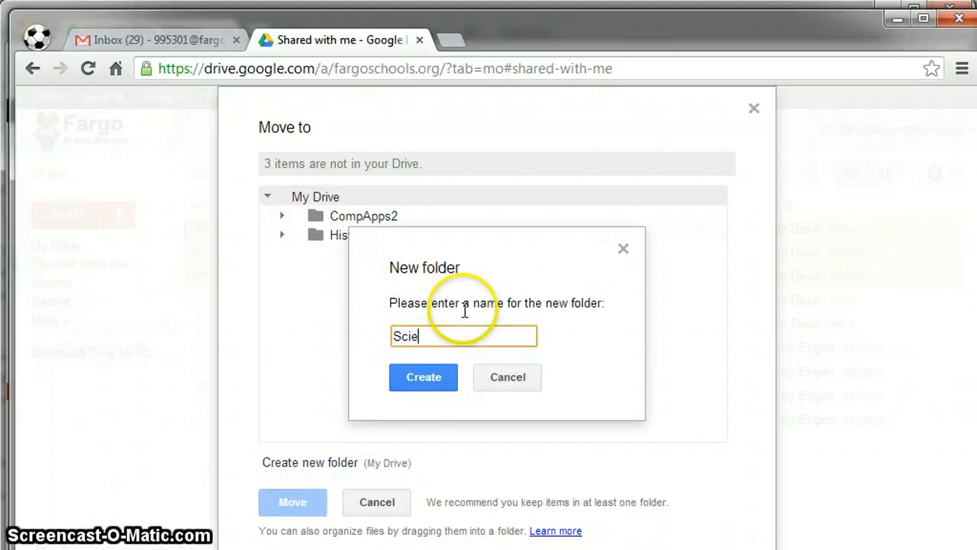
pyautogui.write('nce')
pyautogui.click(439, 380)
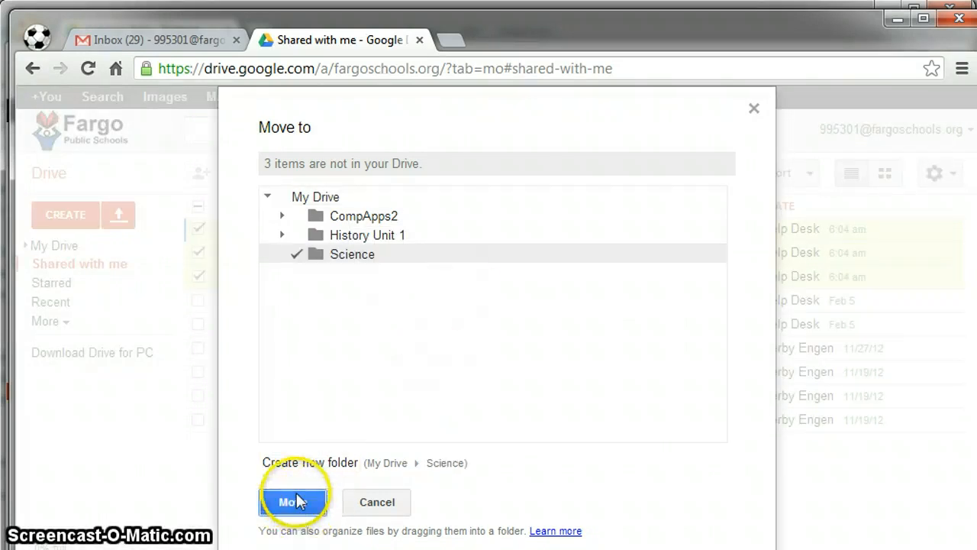
pyautogui.click(293, 502)
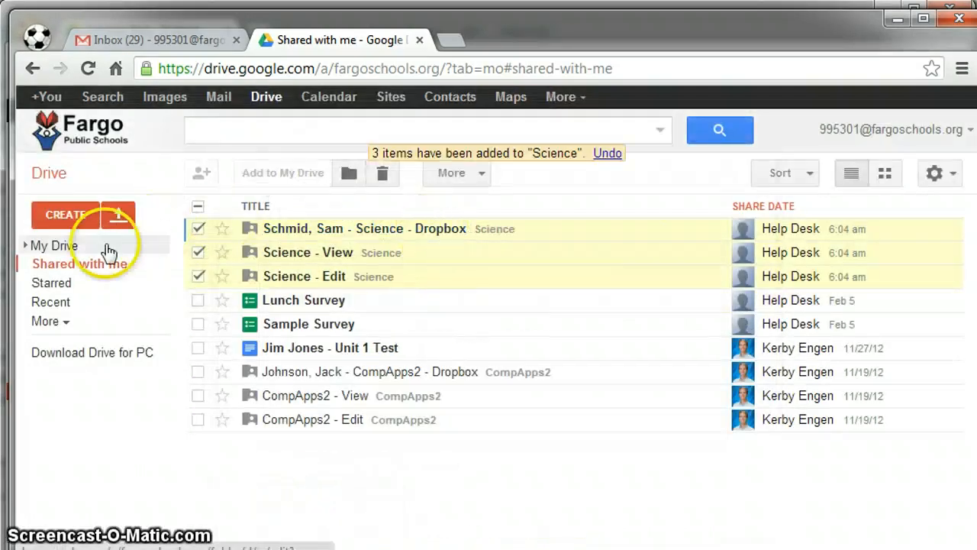
pyautogui.click(66, 247)
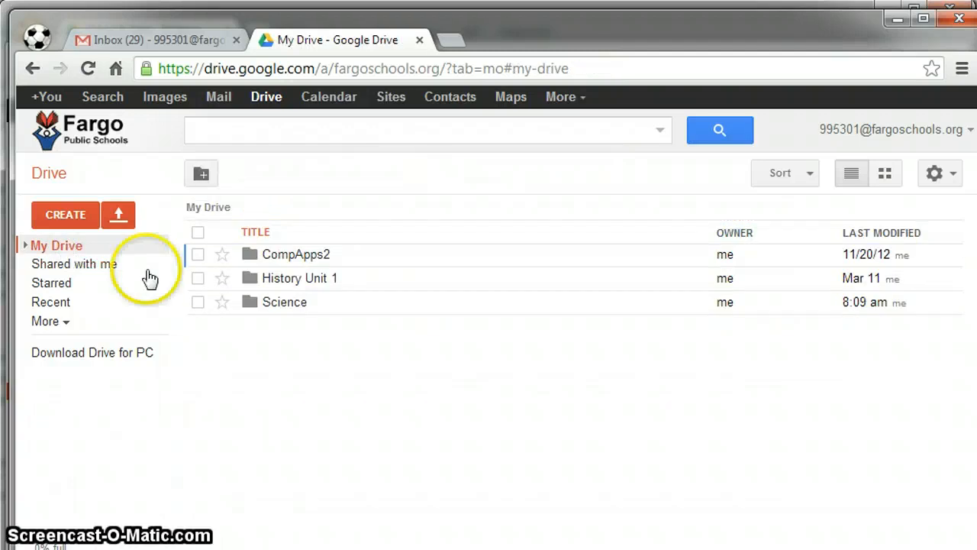
pyautogui.doubleClick(273, 302)
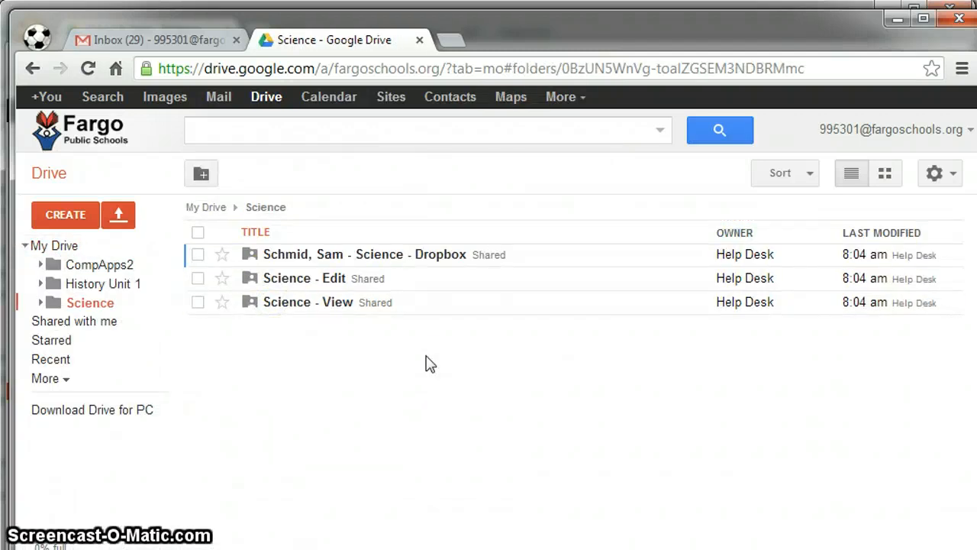